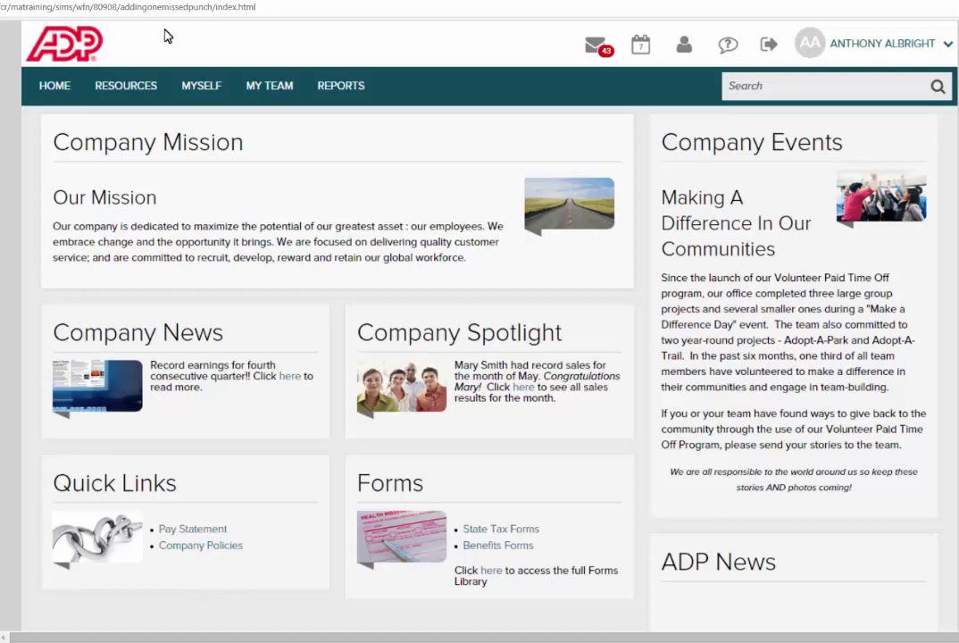
Open the individual timecard of the Receiver, seventh in the Using Time & Attendance employee list.
{"action": "left_click", "coordinate": [273, 87]}
{"action": "left_click", "coordinate": [317, 231]}
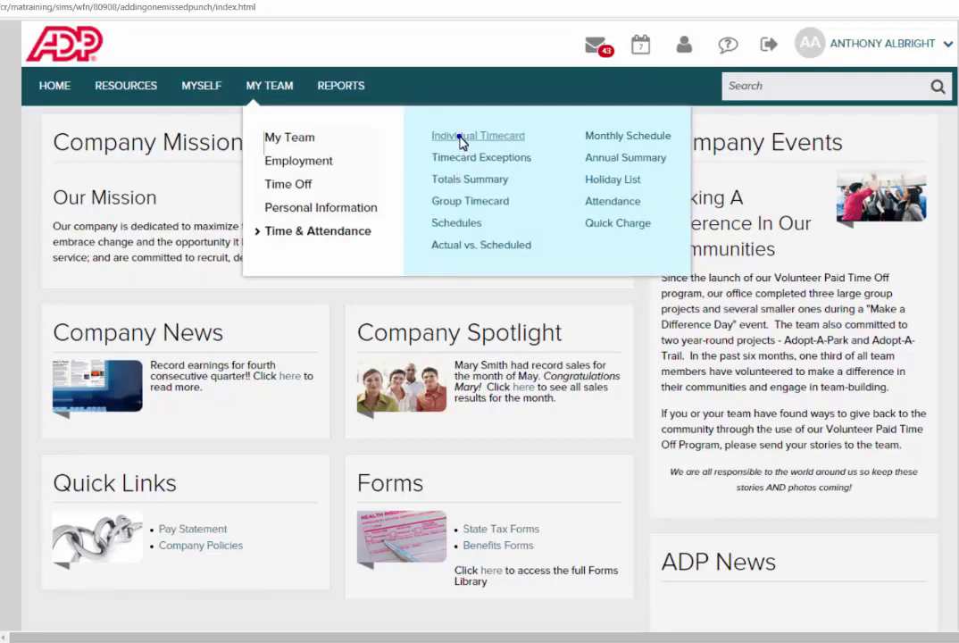
{"action": "left_click", "coordinate": [460, 137]}
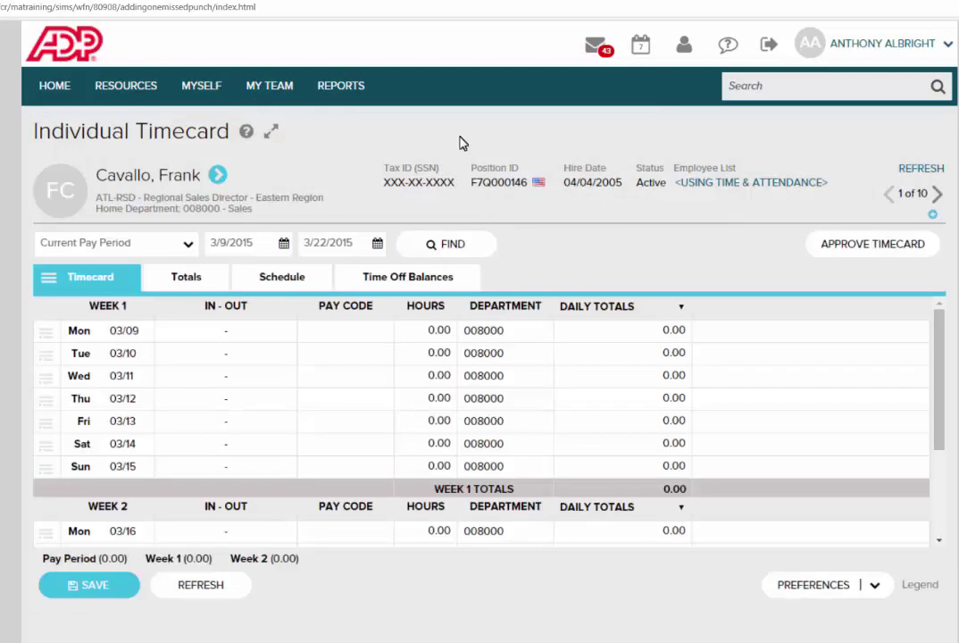
{"action": "left_click", "coordinate": [740, 183]}
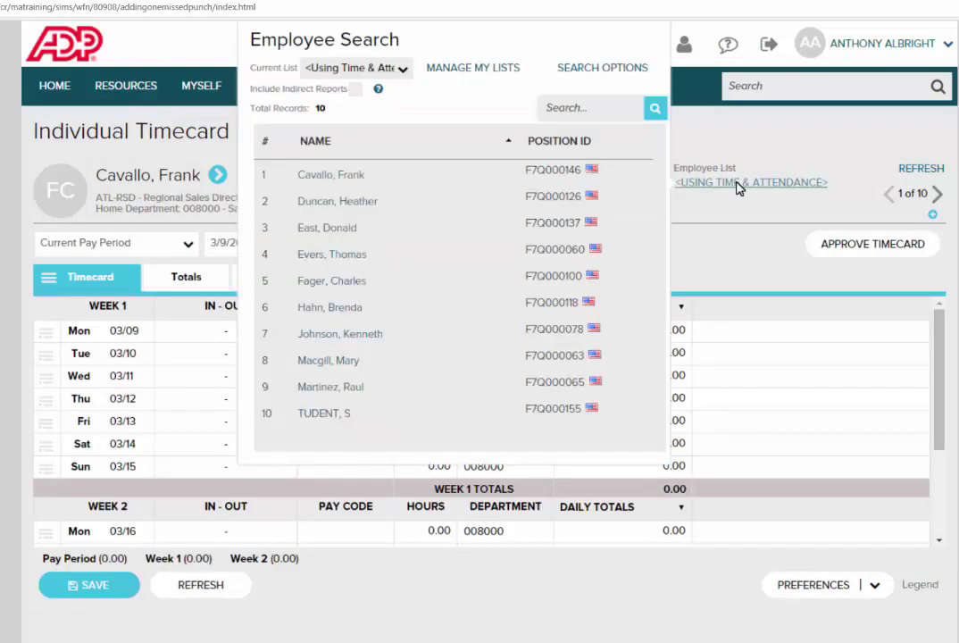
{"action": "left_click", "coordinate": [325, 335]}
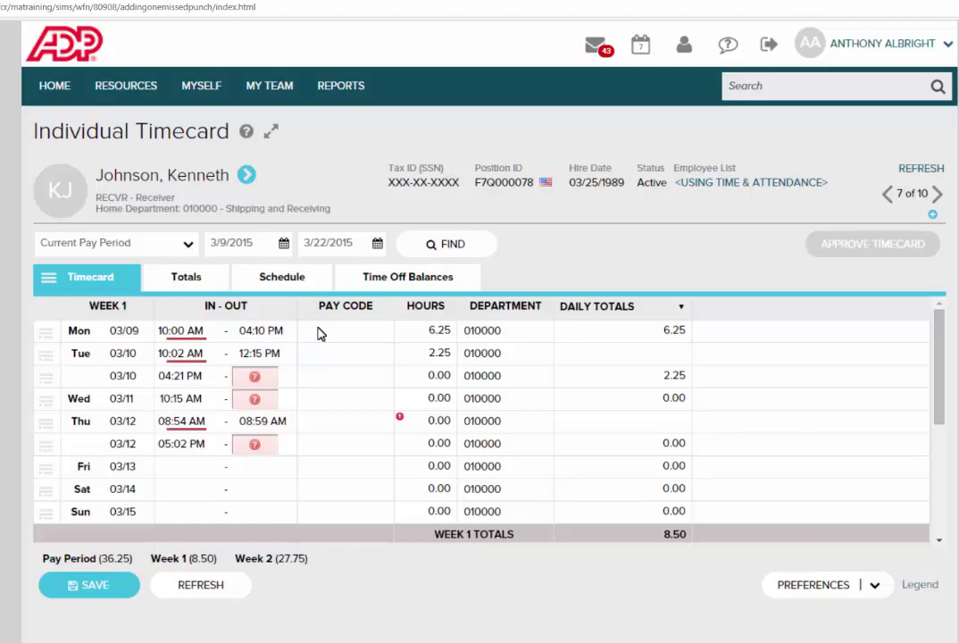
Insert a 12:45 PM in time before the 04:21 PM punch on Tuesday 03/10 and save the timecard.
{"action": "right_click", "coordinate": [179, 372]}
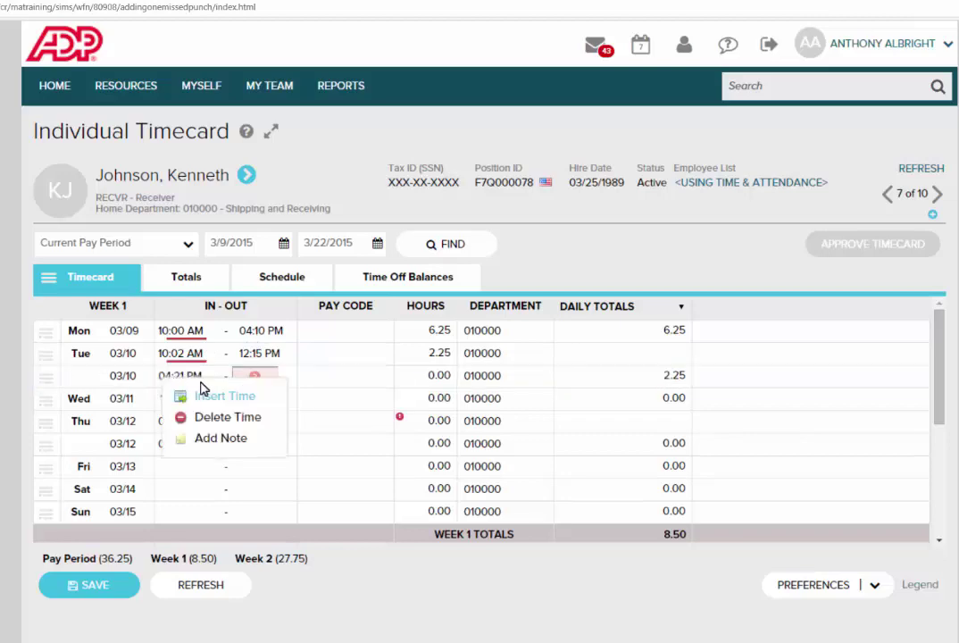
{"action": "left_click", "coordinate": [204, 394]}
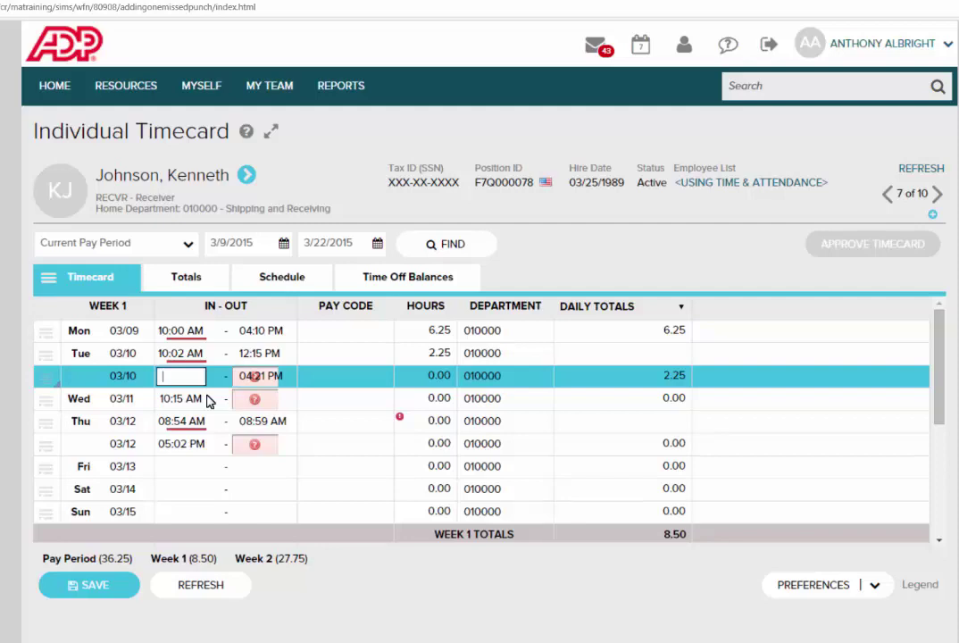
{"action": "left_click", "coordinate": [167, 375]}
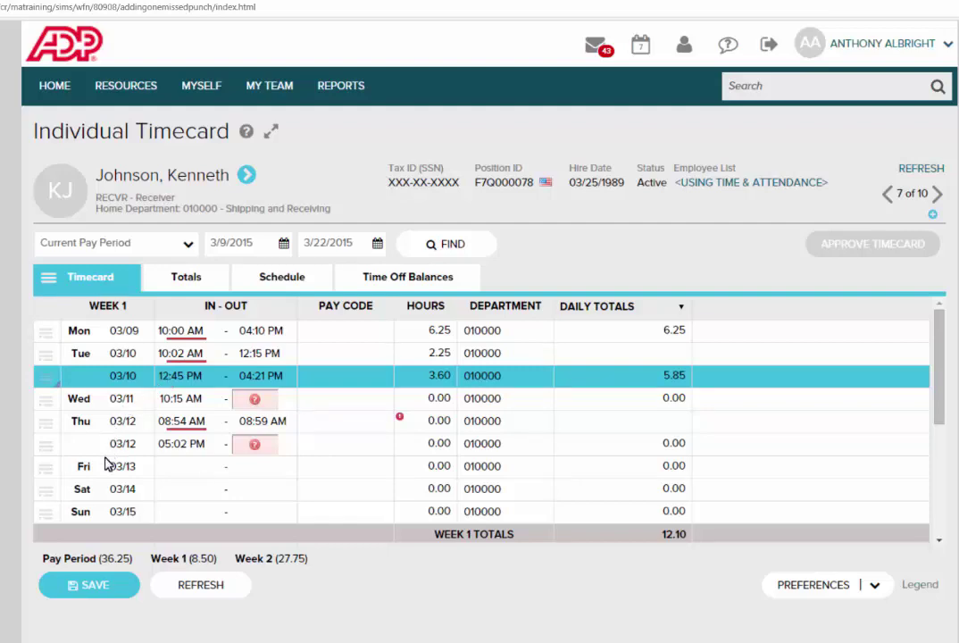
{"action": "left_click", "coordinate": [94, 584]}
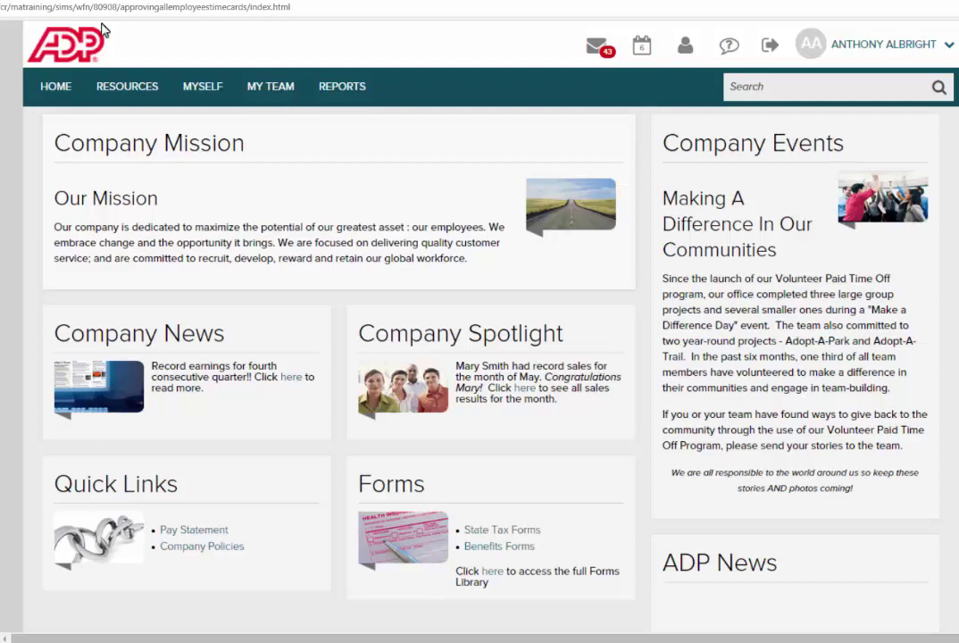
Open the team's Timecard Exceptions and list all Supervisor Approval Required exceptions for the current pay period.
{"action": "left_click", "coordinate": [270, 89]}
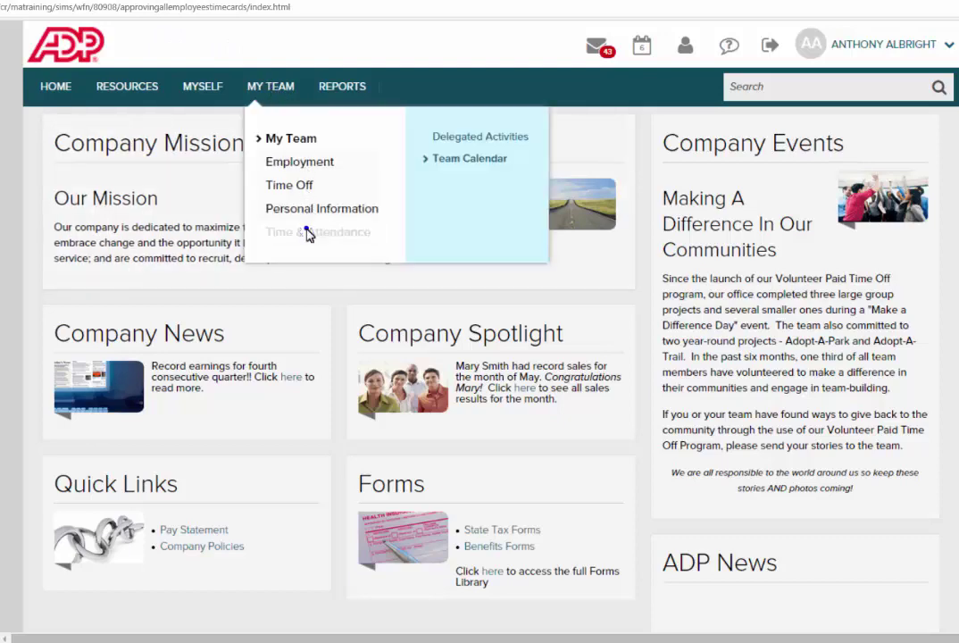
{"action": "mouse_move", "coordinate": [310, 230]}
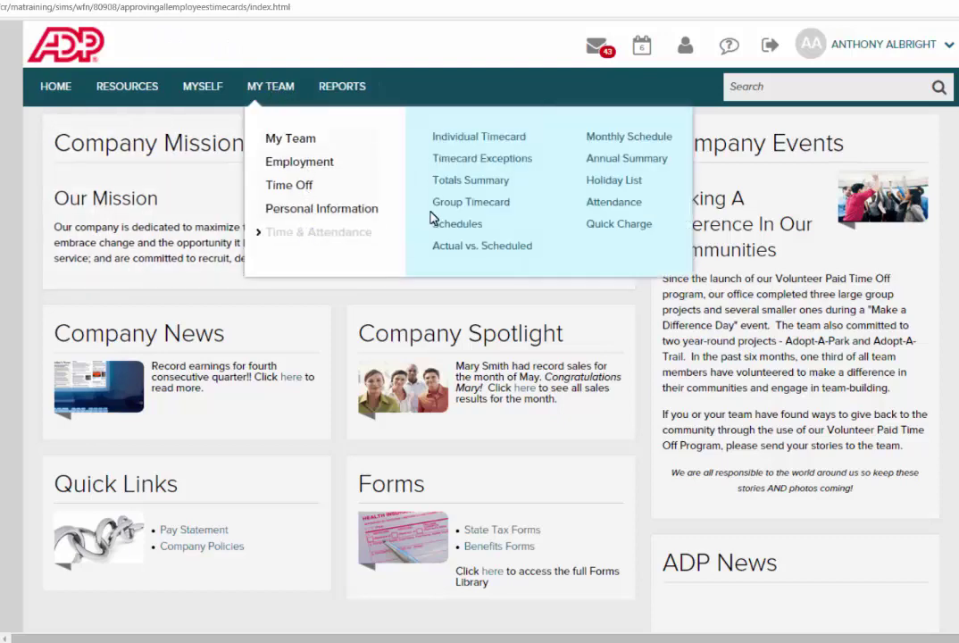
{"action": "left_click", "coordinate": [473, 160]}
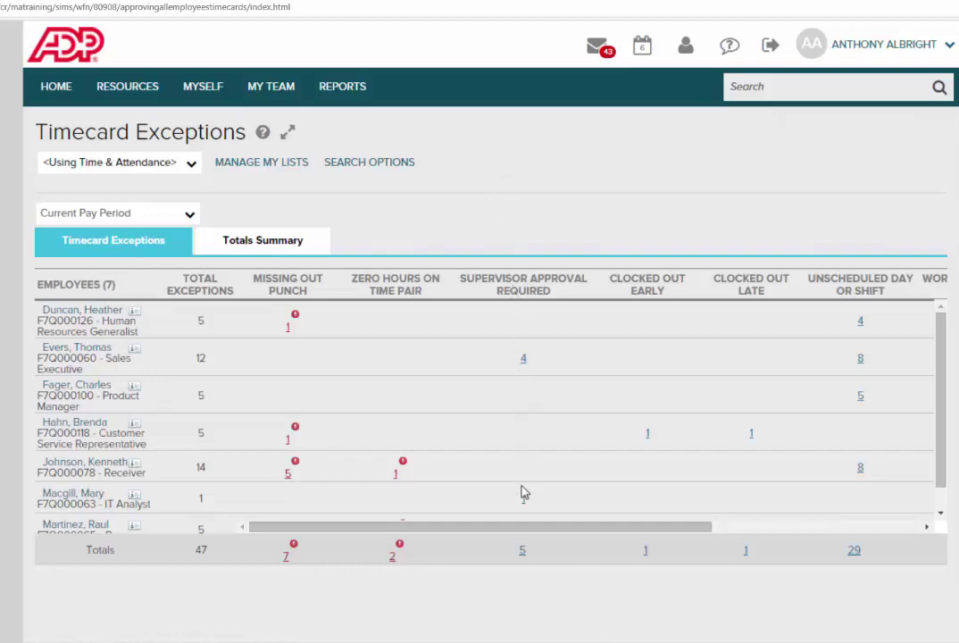
{"action": "left_click", "coordinate": [522, 550]}
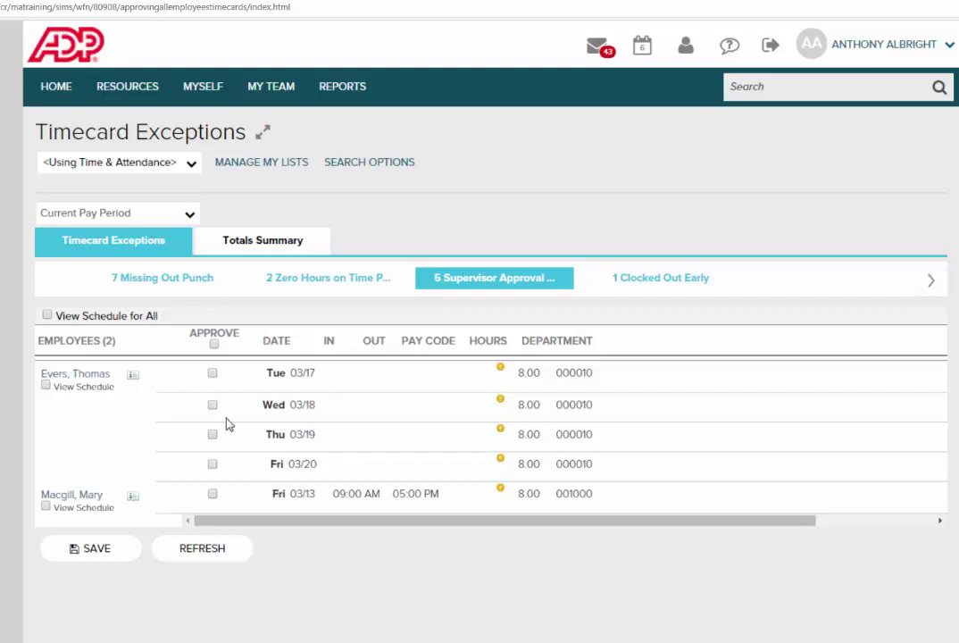
Approve all listed supervisor approval exceptions, save them, and return to the Timecard Exceptions overview.
{"action": "left_click", "coordinate": [214, 344]}
{"action": "left_click", "coordinate": [88, 549]}
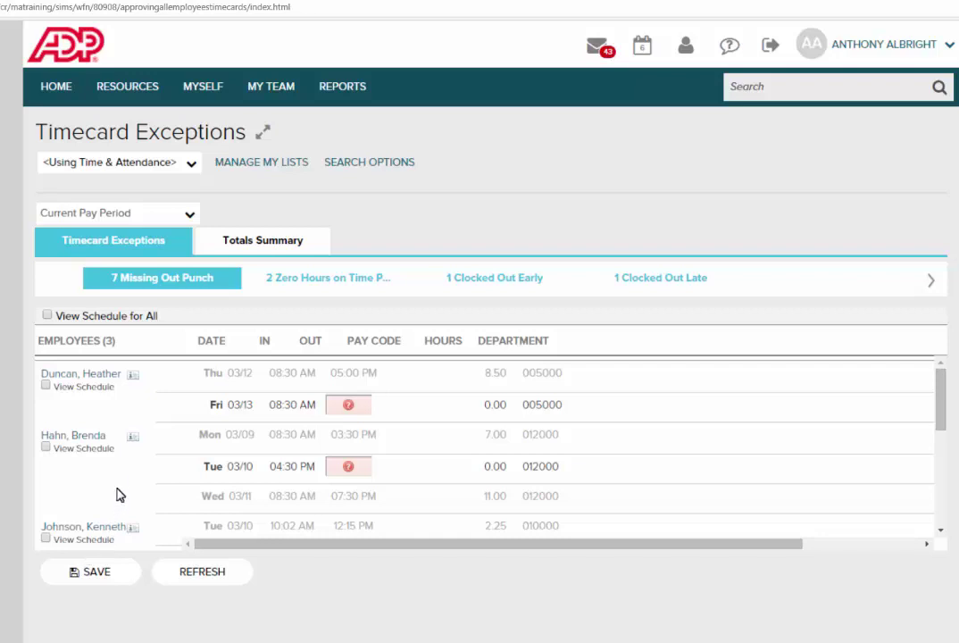
{"action": "left_click", "coordinate": [108, 240]}
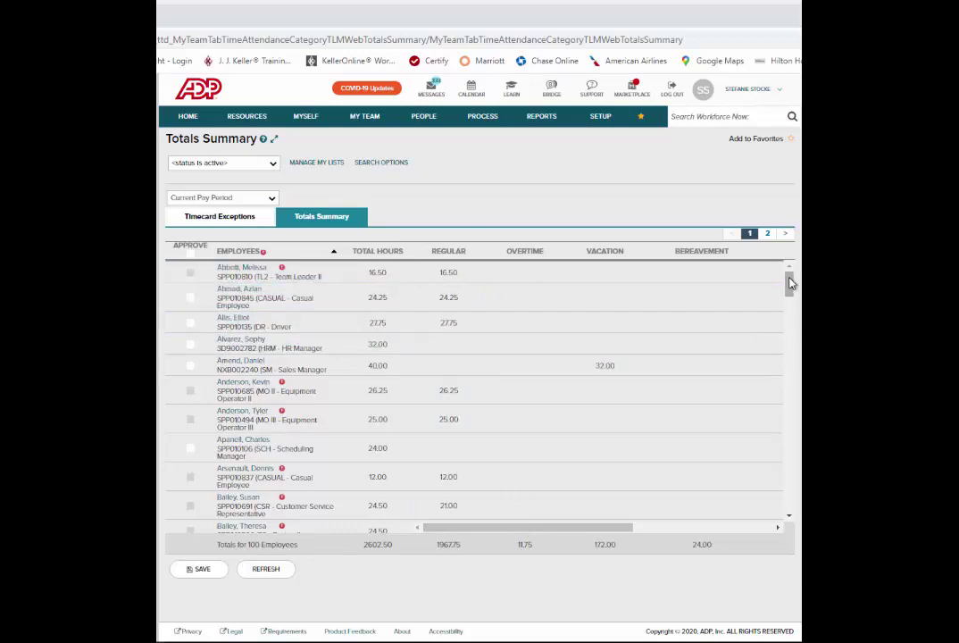
Mark all eligible employees for approval in the current pay period's Totals Summary and save the approvals.
{"action": "mouse_move", "coordinate": [789, 283]}
{"action": "left_mouse_down"}
{"action": "mouse_move", "coordinate": [790, 329]}
{"action": "mouse_move", "coordinate": [790, 274]}
{"action": "left_mouse_up"}
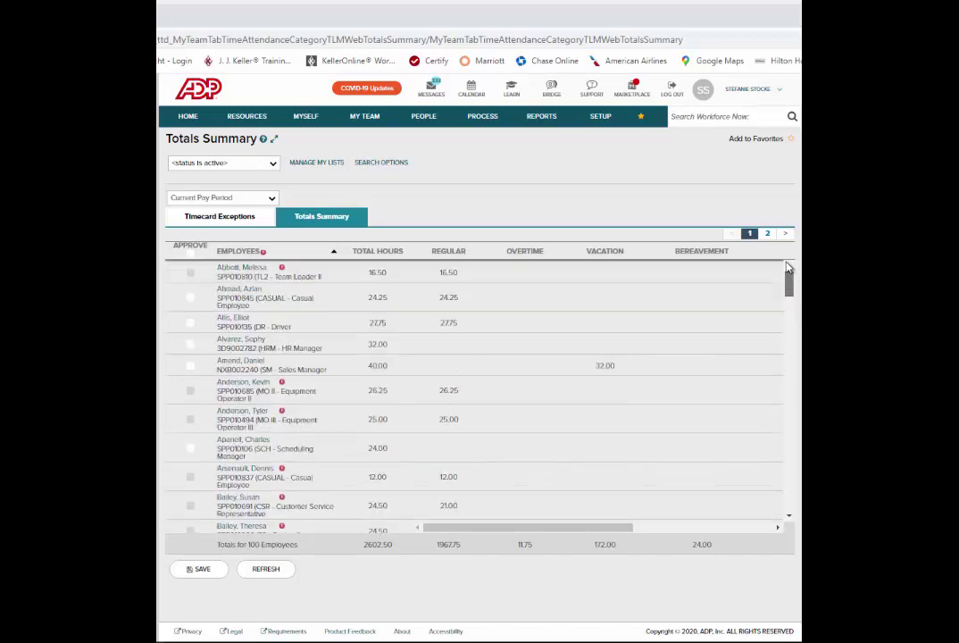
{"action": "left_click", "coordinate": [189, 253]}
{"action": "left_click", "coordinate": [190, 323]}
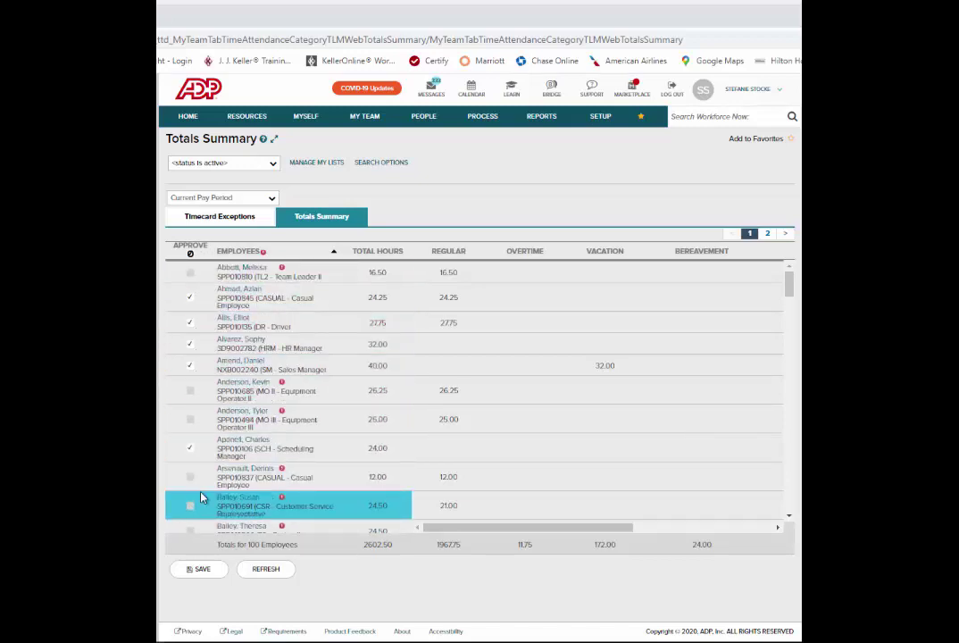
{"action": "left_click", "coordinate": [200, 578]}
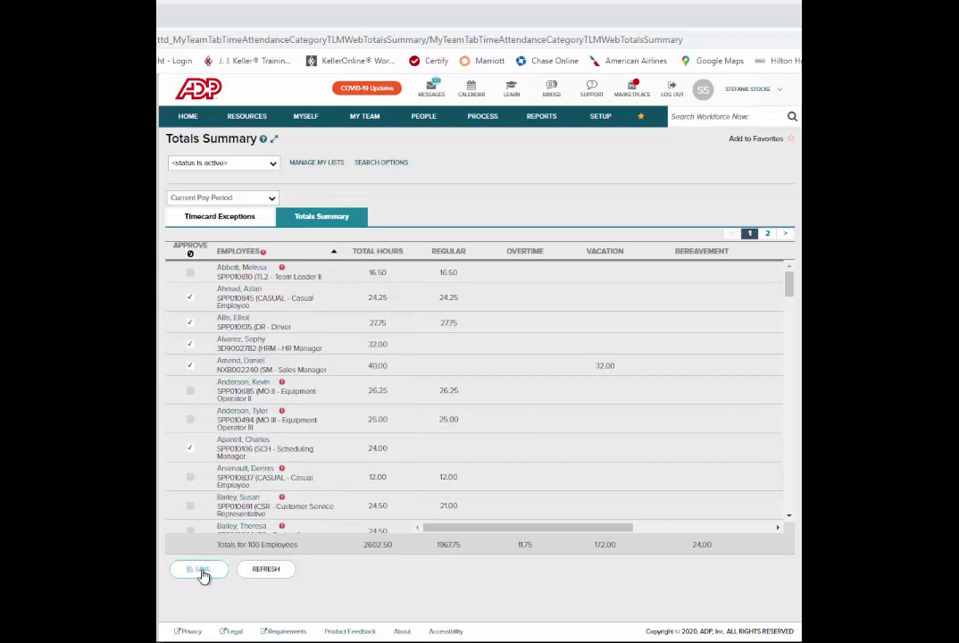
{"action": "left_click", "coordinate": [190, 257]}
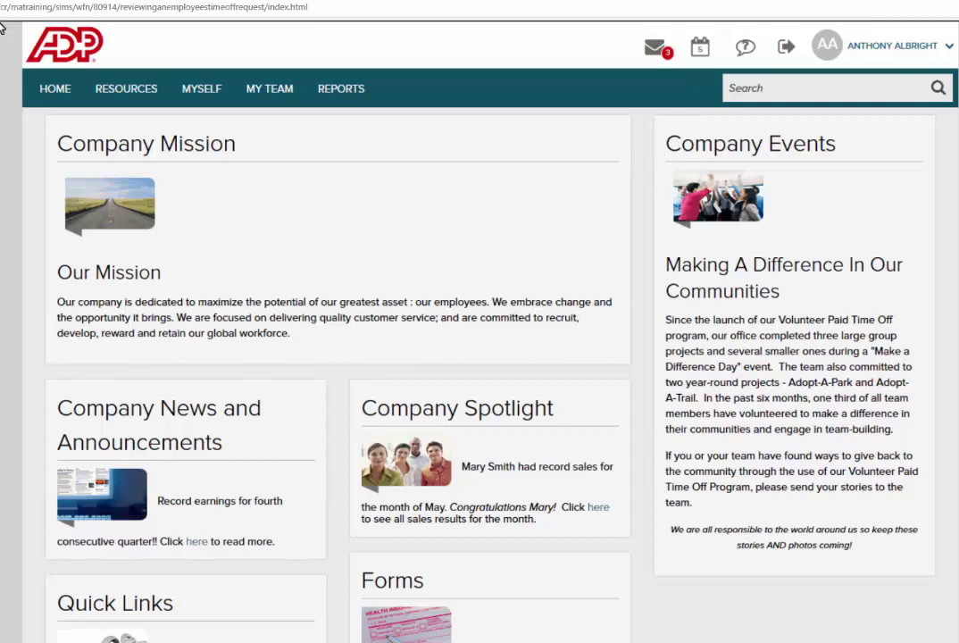
Open the employee's pending vacation time off request for review from the tasks in the Message Center.
{"action": "left_click", "coordinate": [657, 51]}
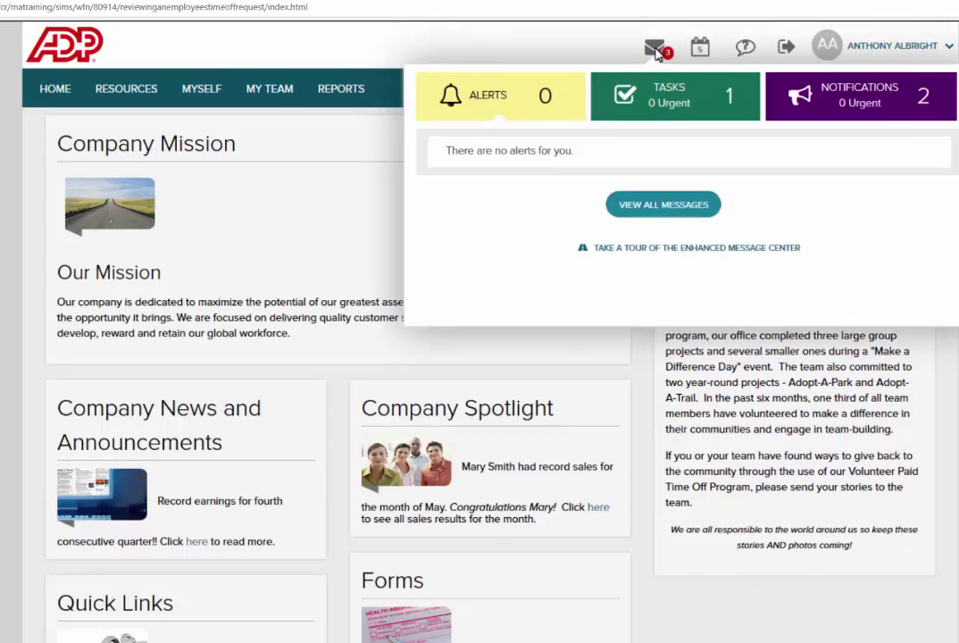
{"action": "left_click", "coordinate": [679, 102]}
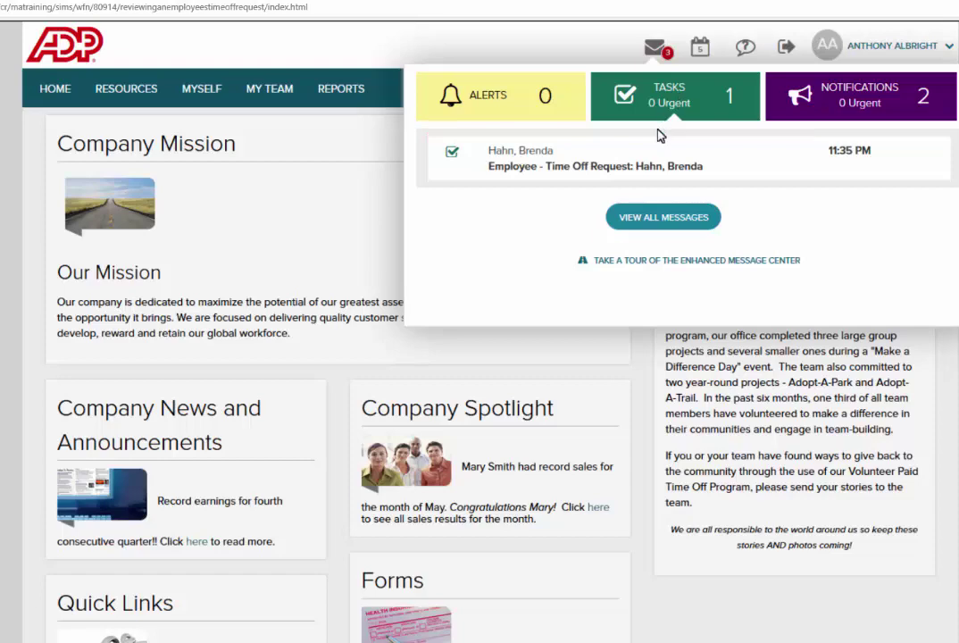
{"action": "left_click", "coordinate": [653, 218]}
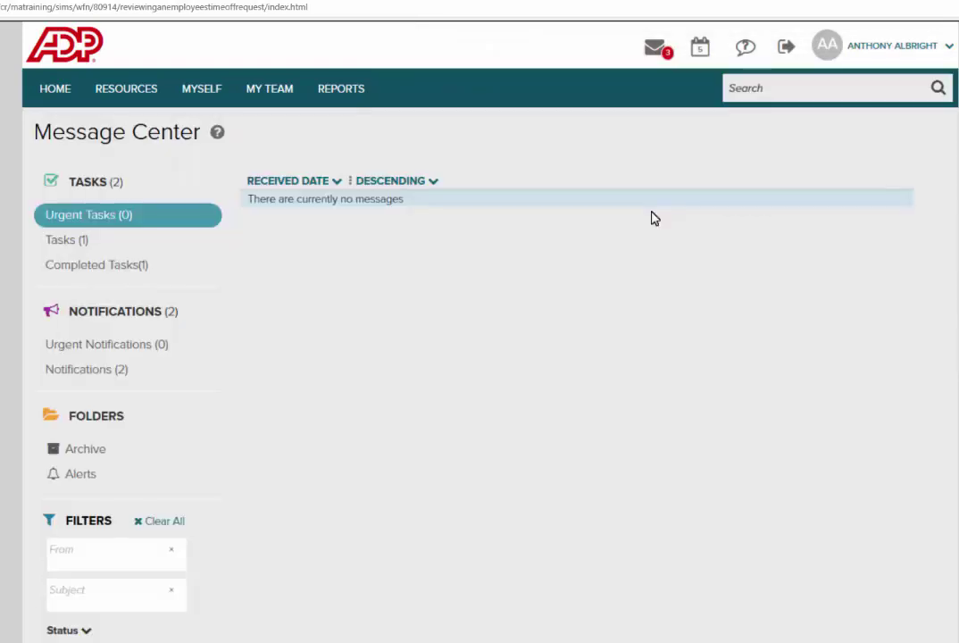
{"action": "left_click", "coordinate": [80, 242]}
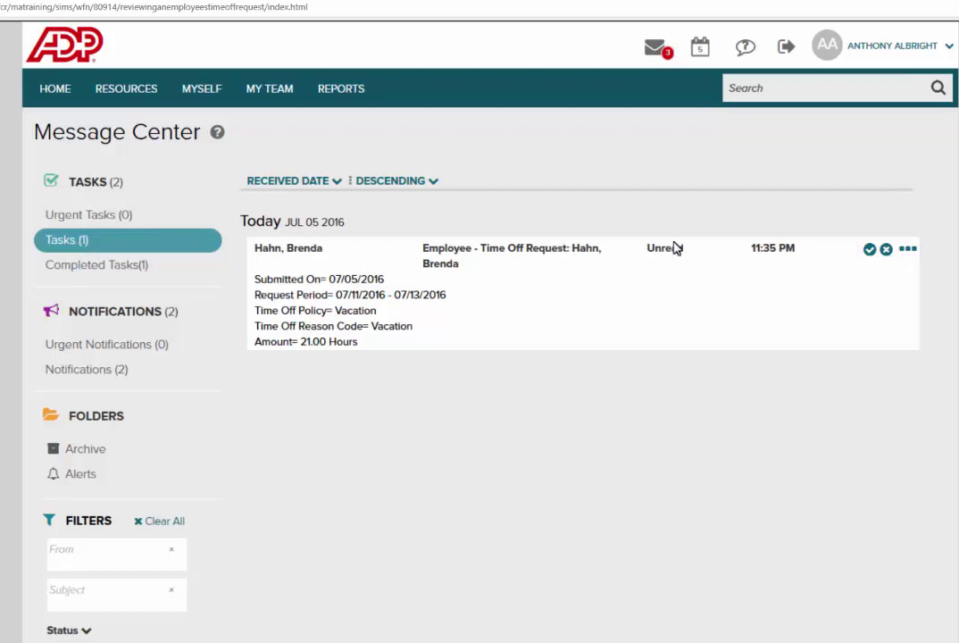
{"action": "left_click", "coordinate": [907, 250]}
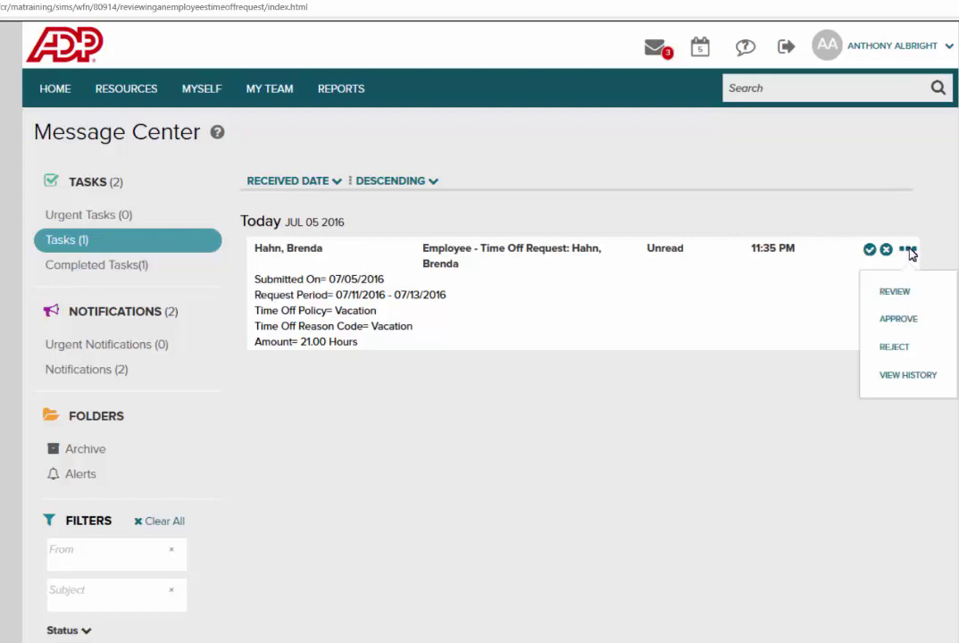
{"action": "left_click", "coordinate": [895, 292]}
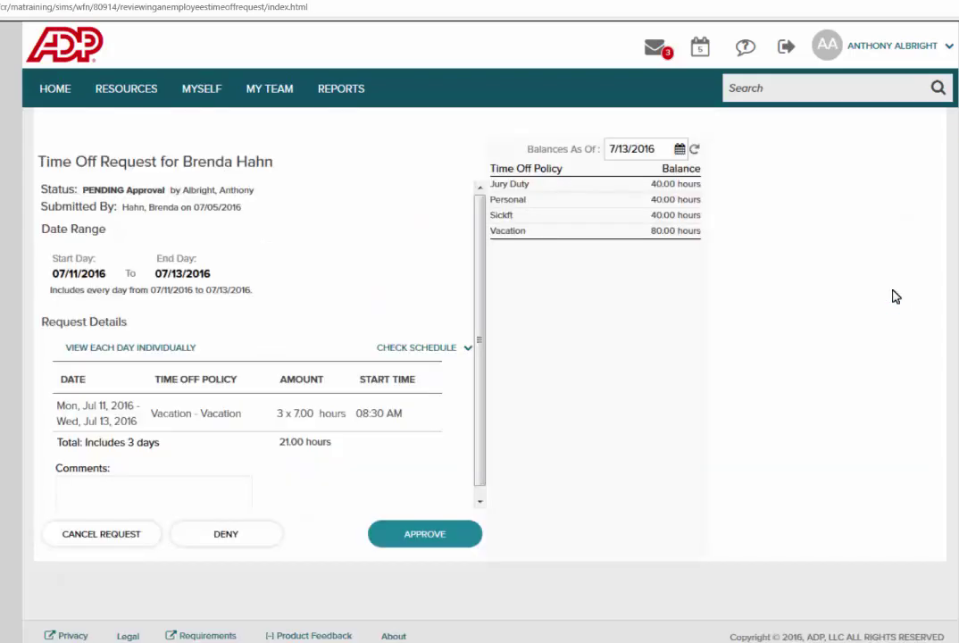
Show each requested day individually and check the team's time off schedule for overlapping absences.
{"action": "left_click", "coordinate": [137, 349]}
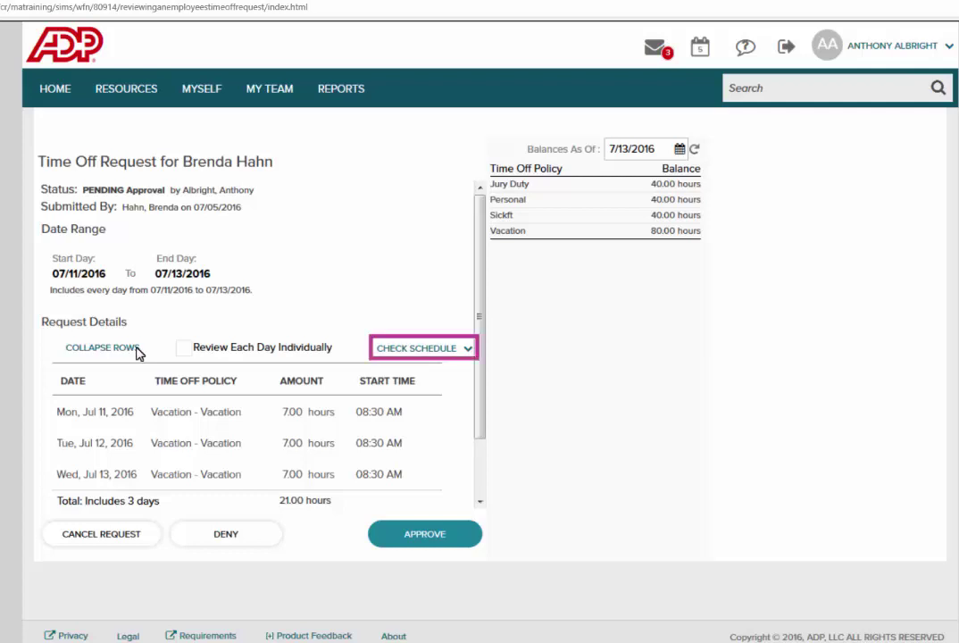
{"action": "left_click", "coordinate": [426, 349]}
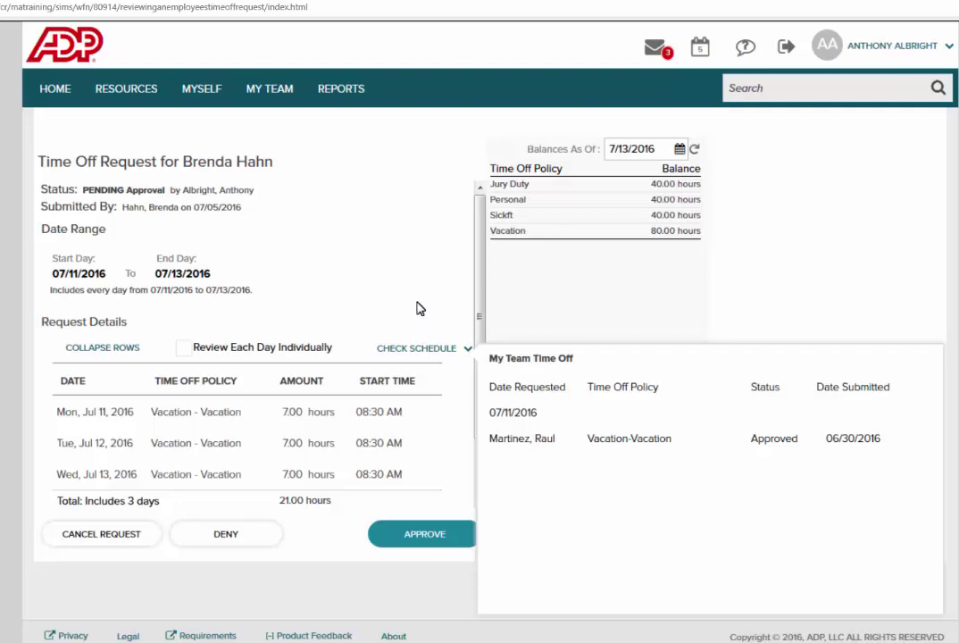
{"action": "left_click", "coordinate": [417, 305]}
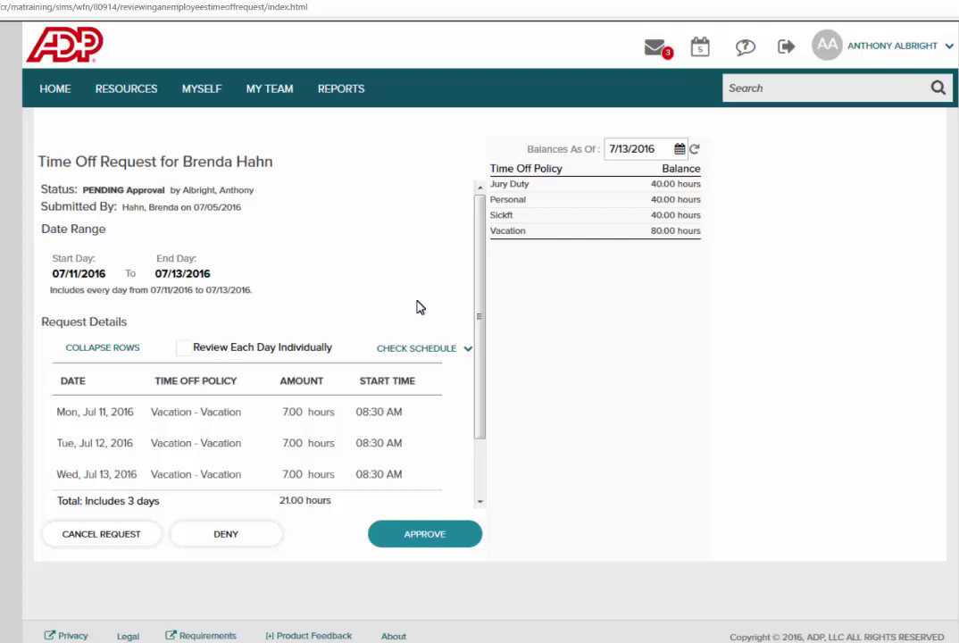
Enable reviewing each day individually and set the action for Mon, Jul 11, 2016 to Deny.
{"action": "left_click", "coordinate": [183, 349]}
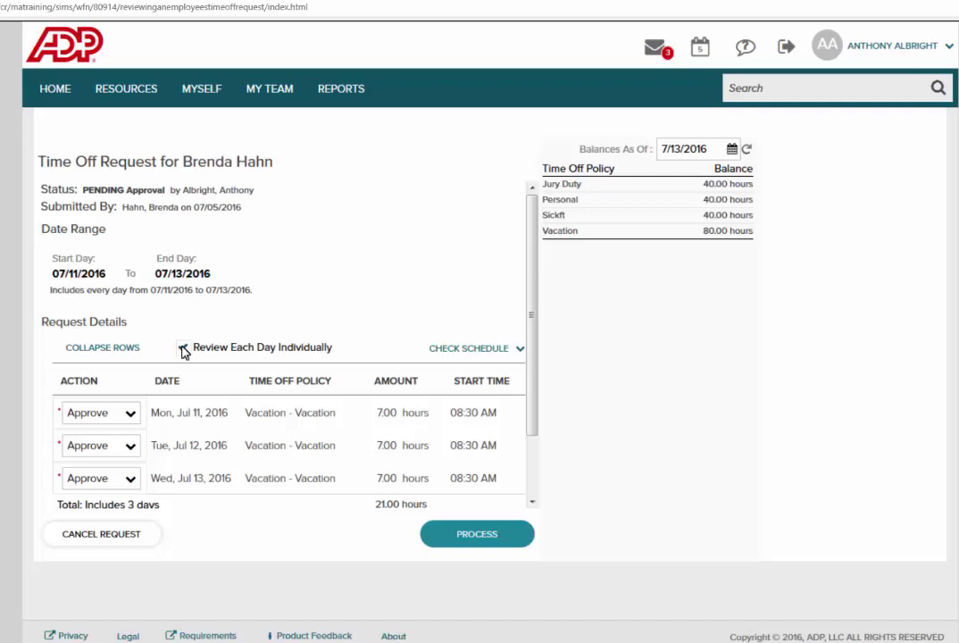
{"action": "left_click", "coordinate": [125, 413]}
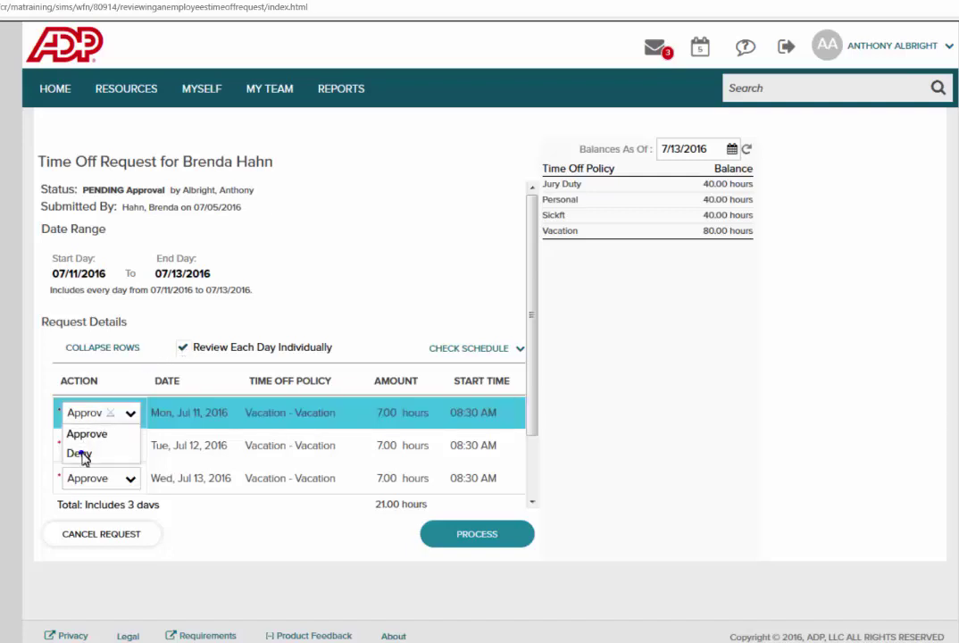
{"action": "left_click", "coordinate": [82, 453]}
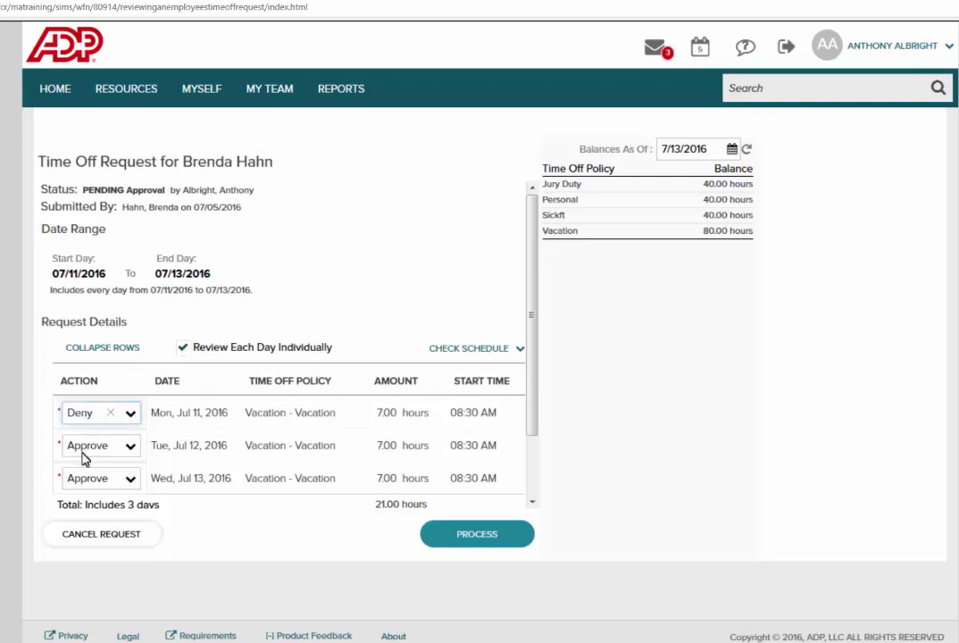
Add the comment "Another Employee is taking Monday off." and process the time off request.
{"action": "left_click", "coordinate": [532, 473]}
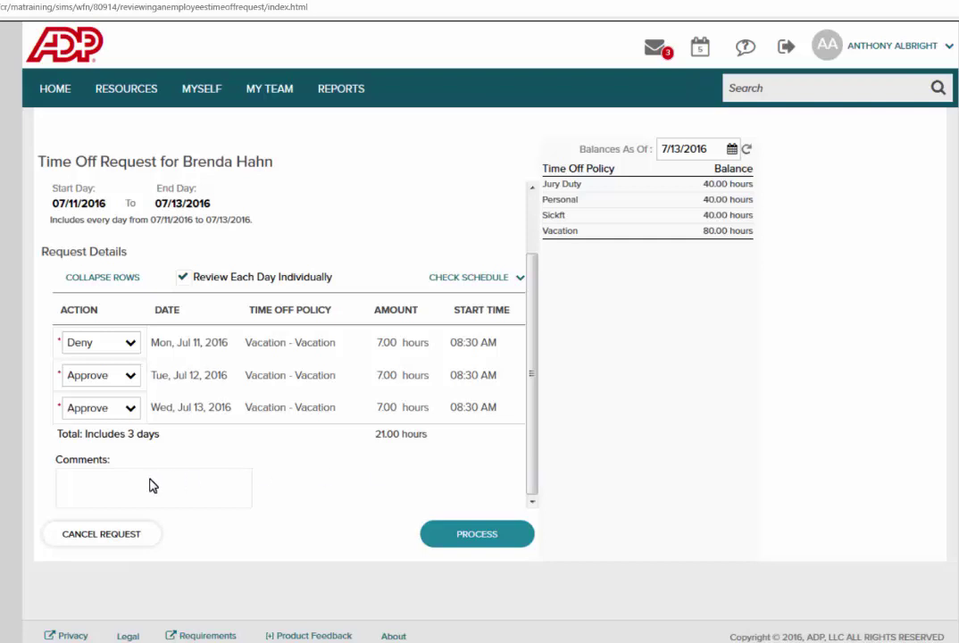
{"action": "left_click", "coordinate": [121, 494]}
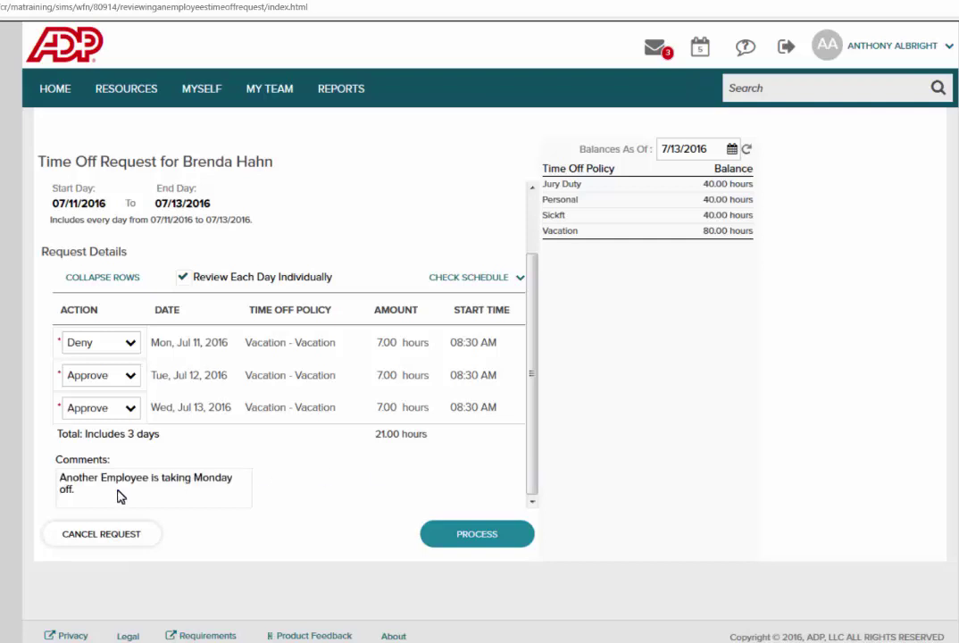
{"action": "left_click", "coordinate": [458, 533]}
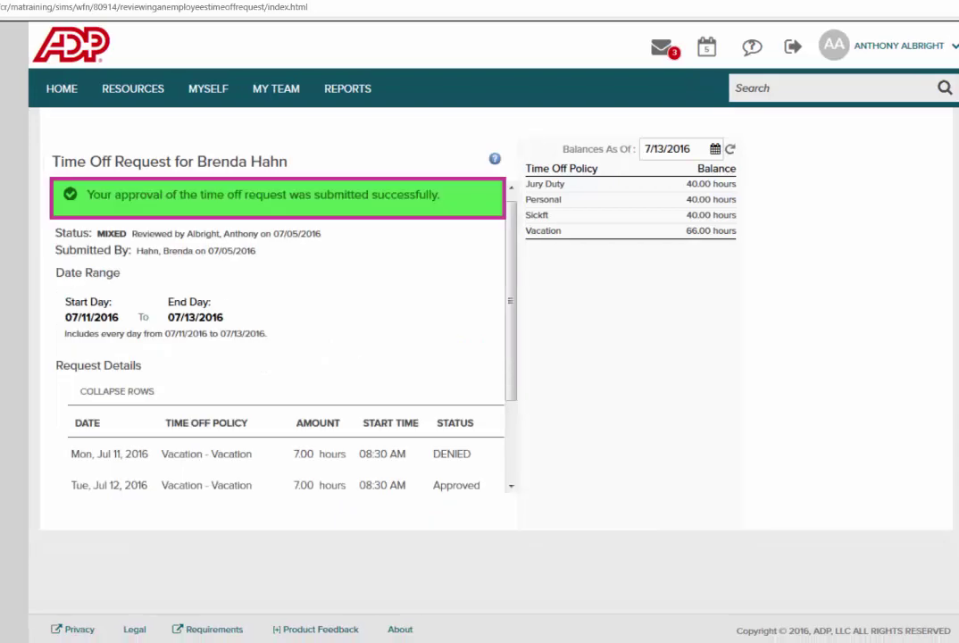